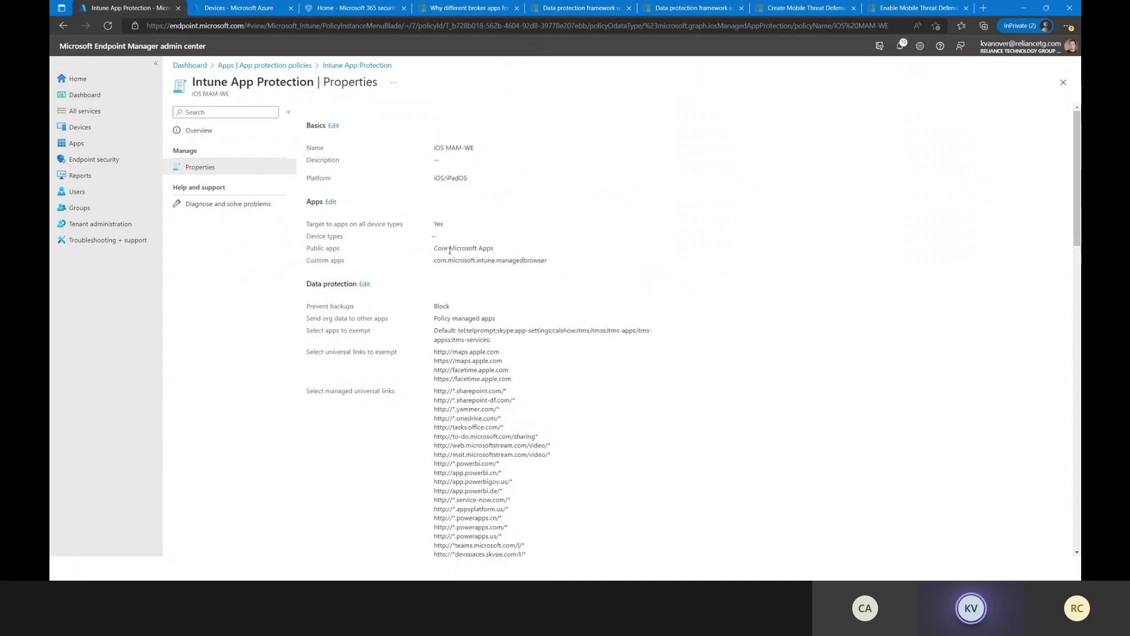
# Retarget the iOS MAM-WE policy's Core Microsoft Apps to unmanaged devices only, then review and save
pyautogui.click(331, 202)
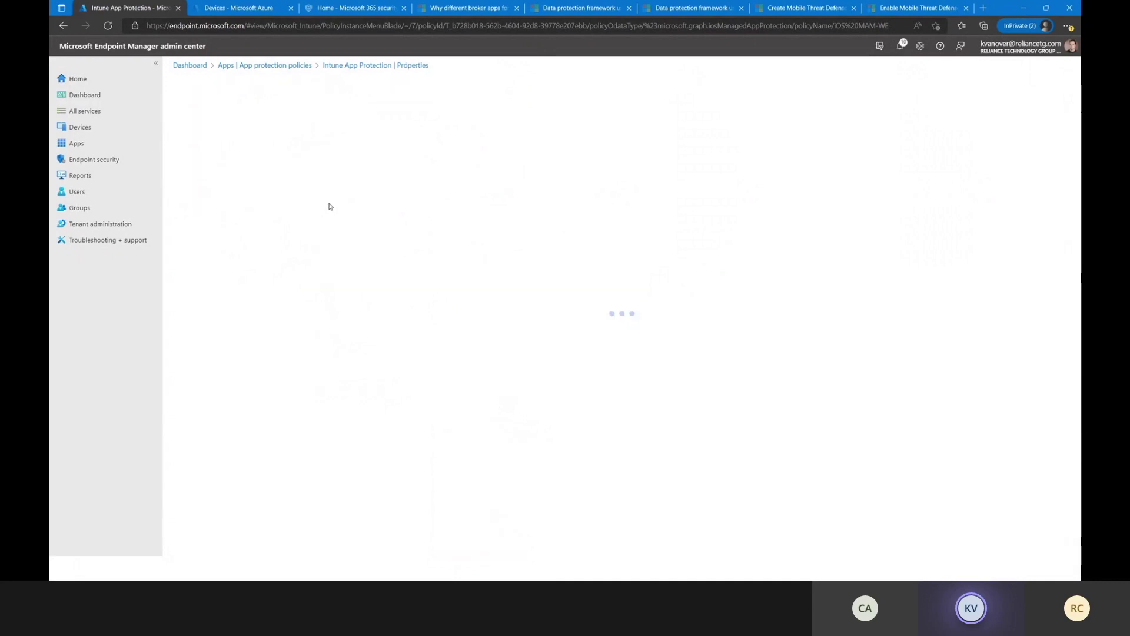
pyautogui.click(329, 203)
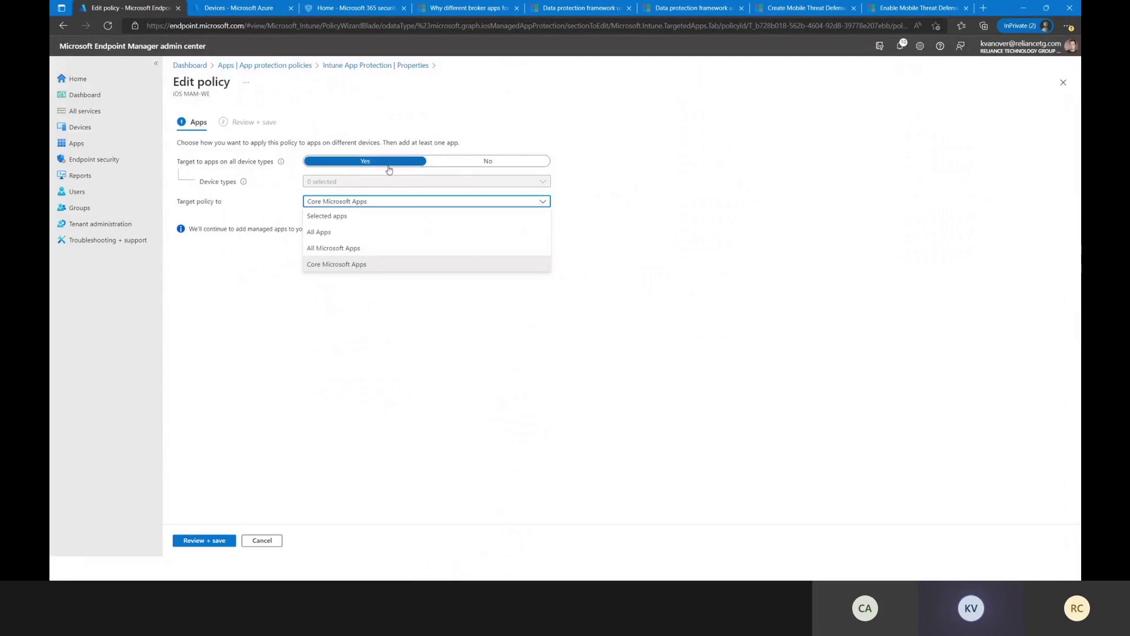
pyautogui.click(516, 139)
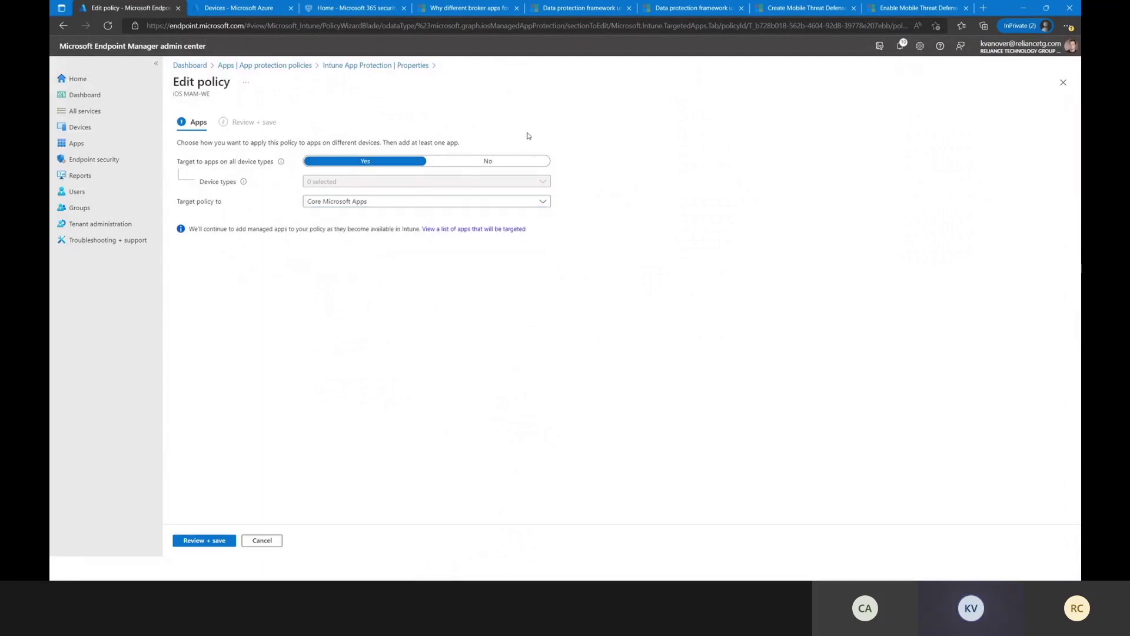
pyautogui.click(511, 161)
pyautogui.click(545, 181)
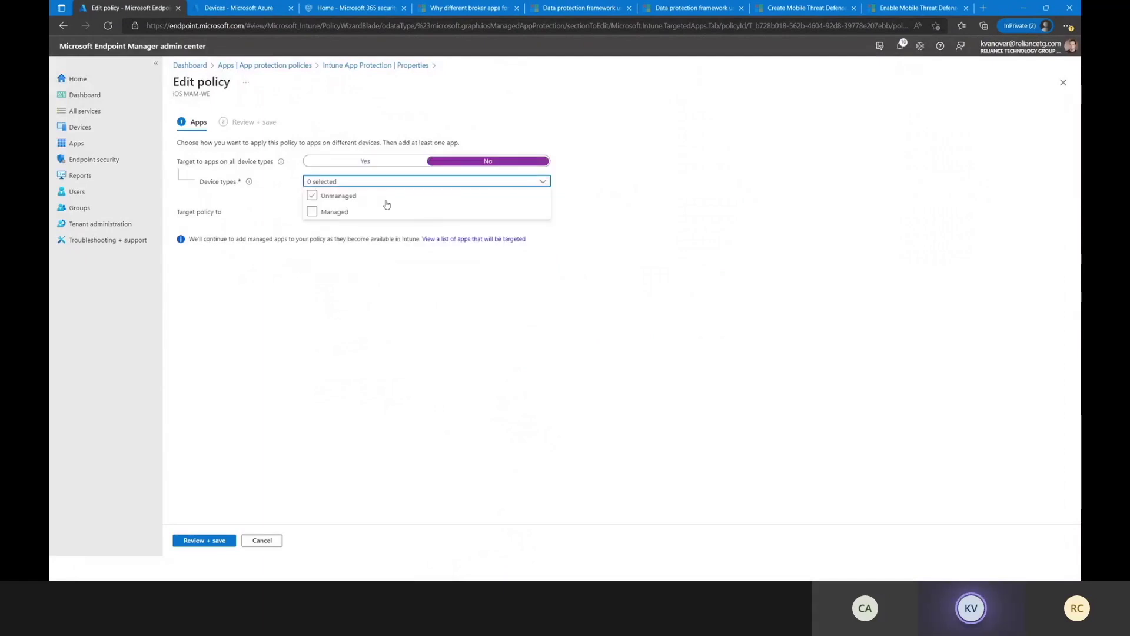
pyautogui.click(312, 197)
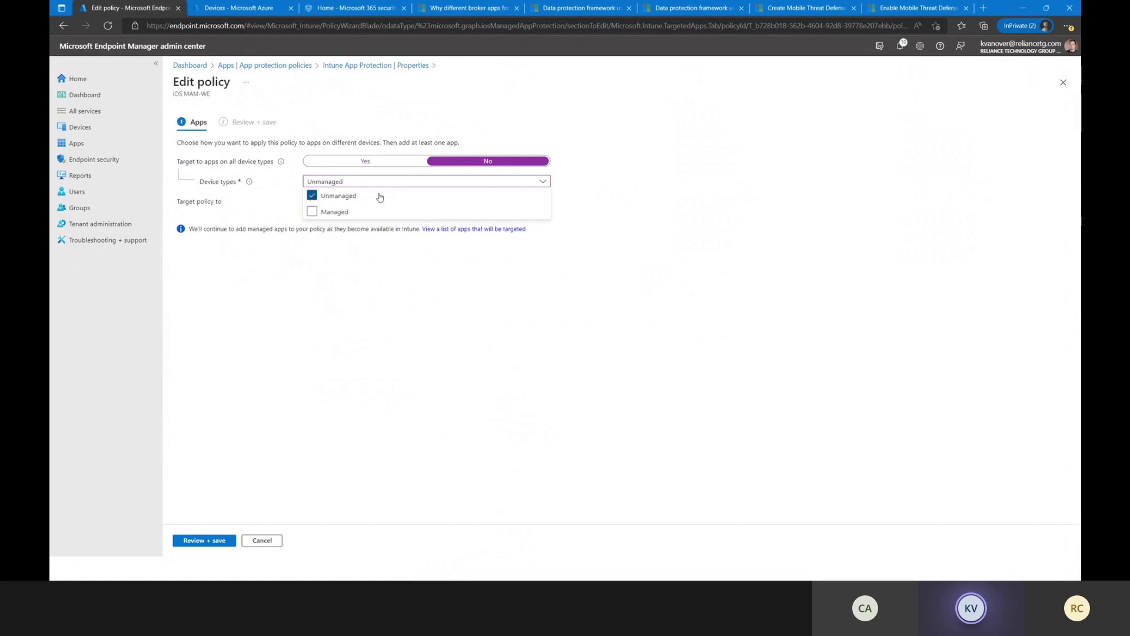
pyautogui.click(207, 540)
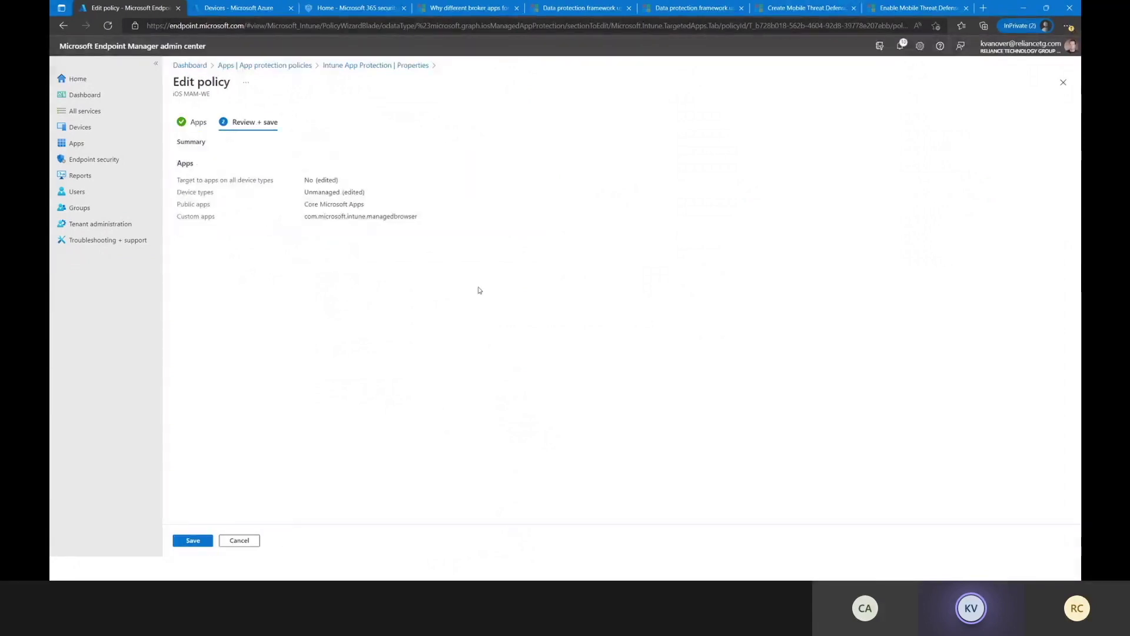
pyautogui.click(199, 544)
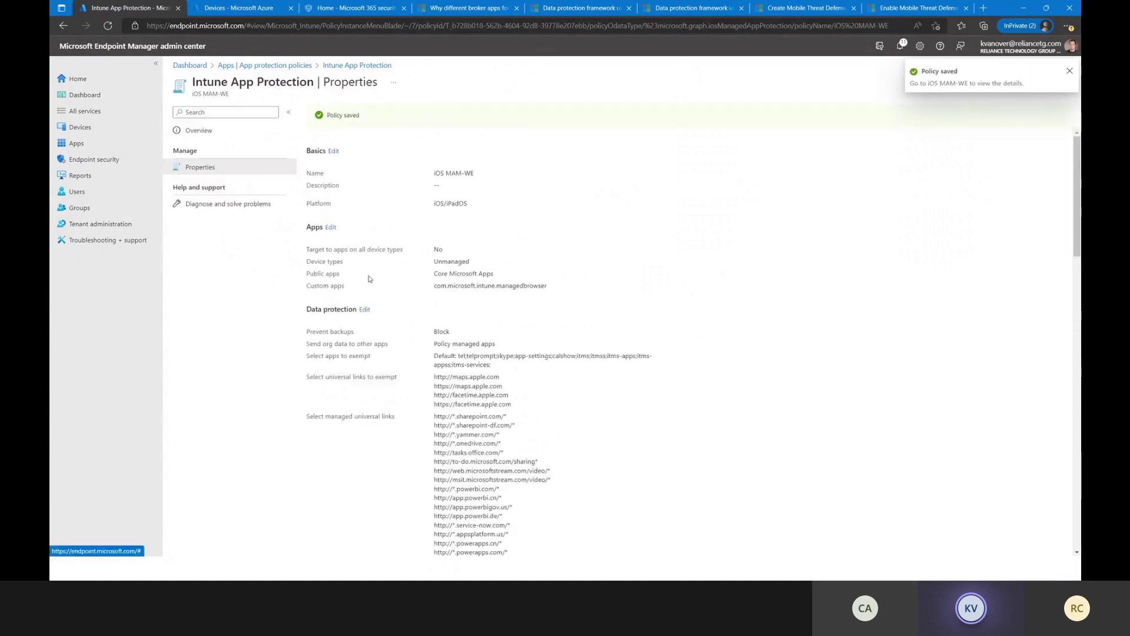
pyautogui.click(331, 229)
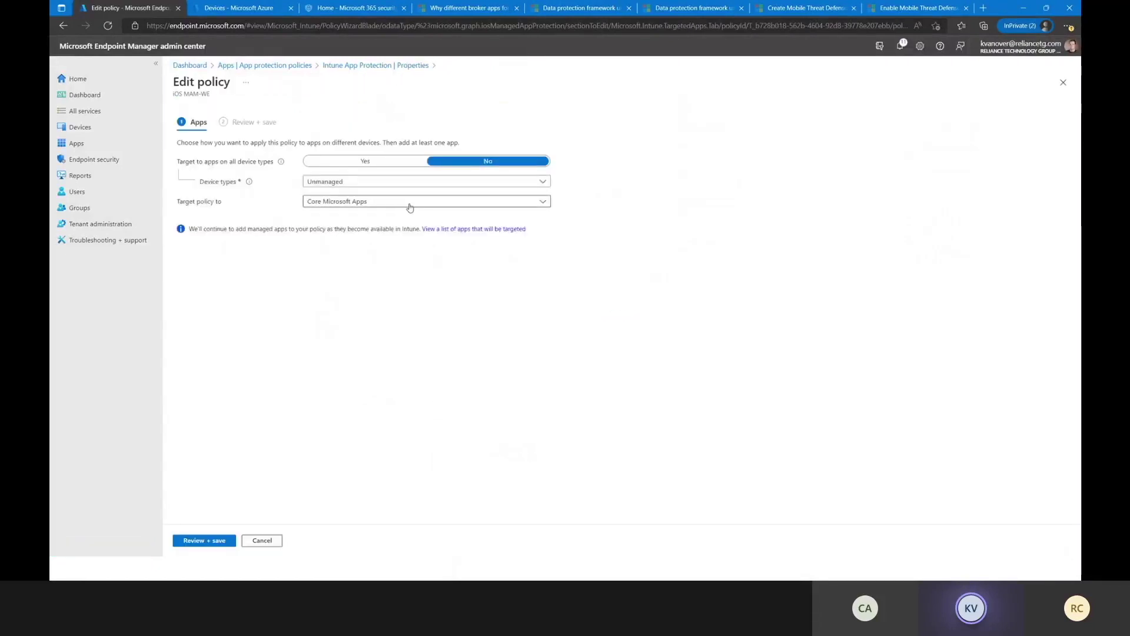
pyautogui.click(448, 203)
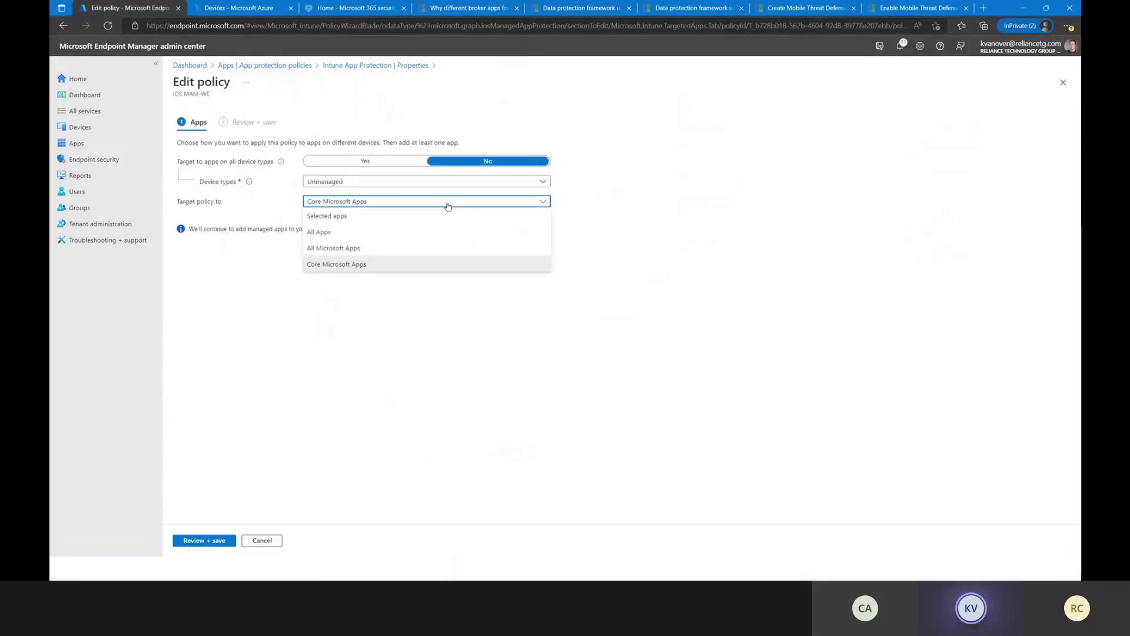
pyautogui.click(337, 234)
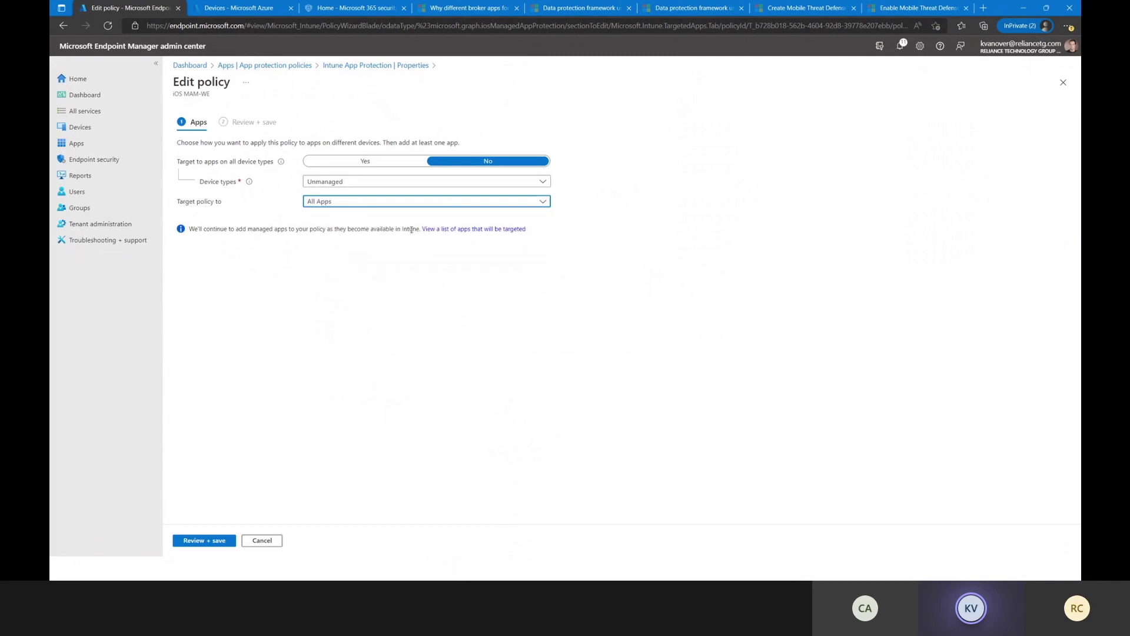
pyautogui.click(452, 229)
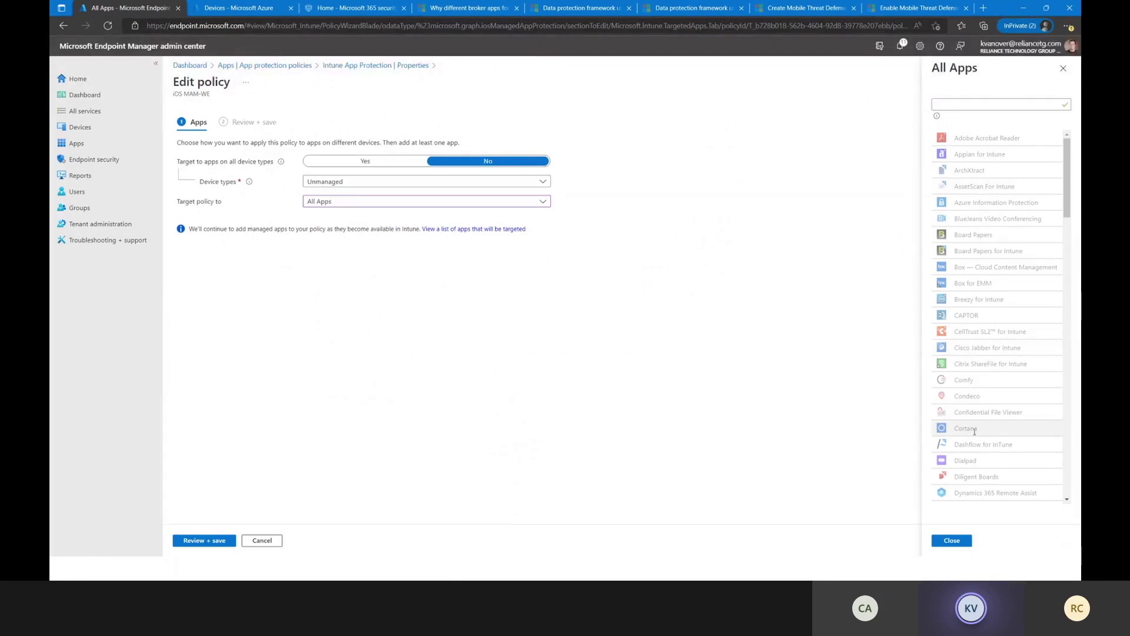
pyautogui.click(1063, 69)
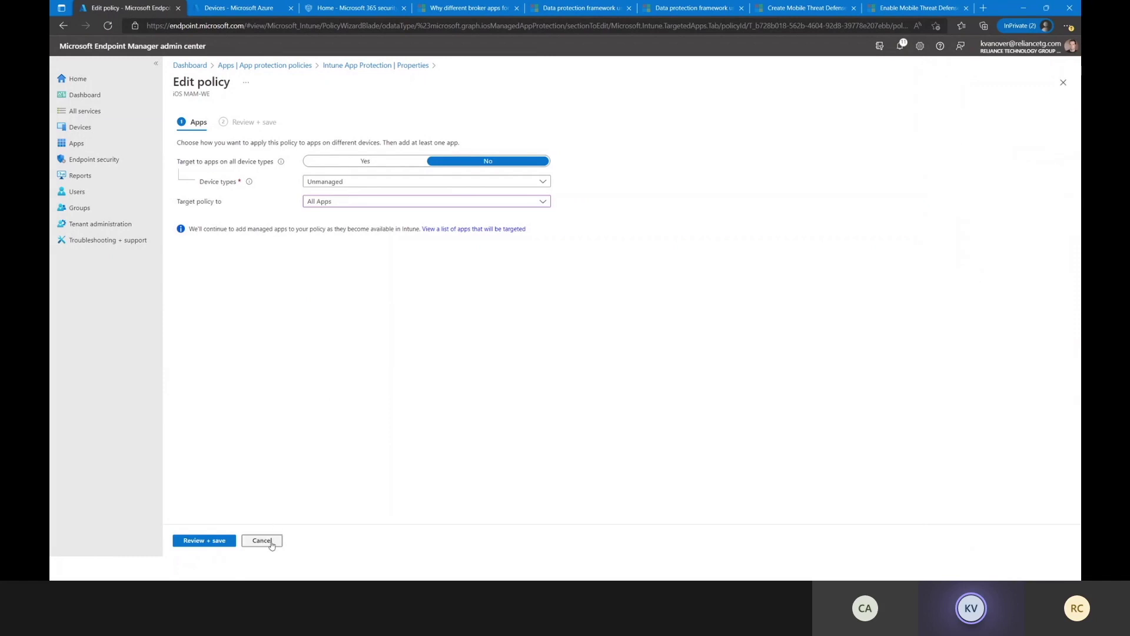
pyautogui.click(539, 201)
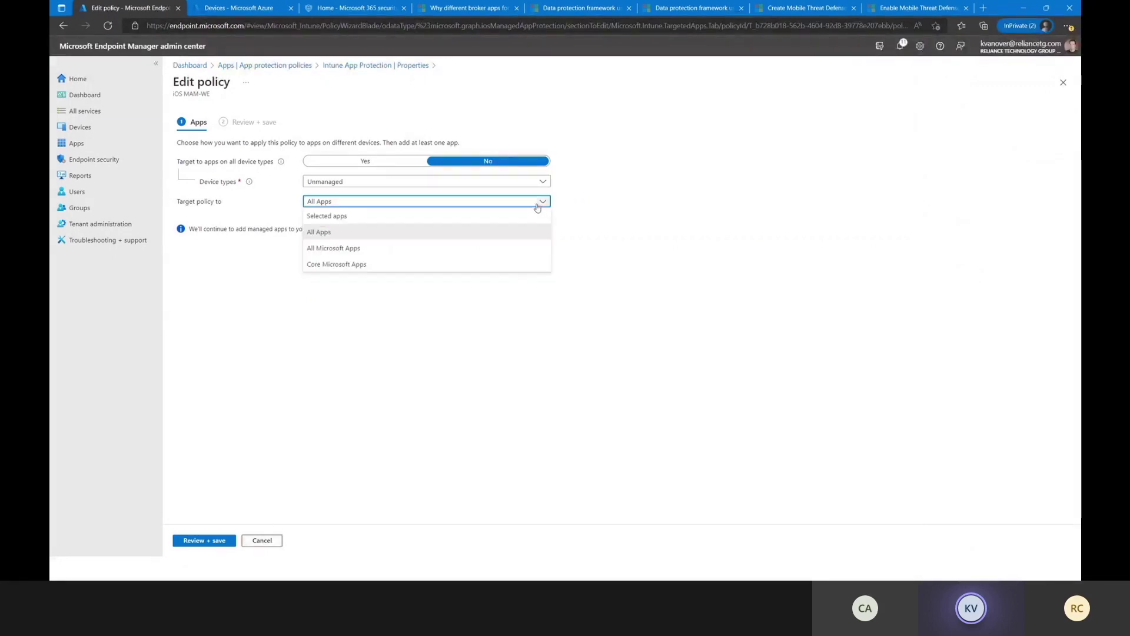
pyautogui.click(334, 264)
pyautogui.click(470, 229)
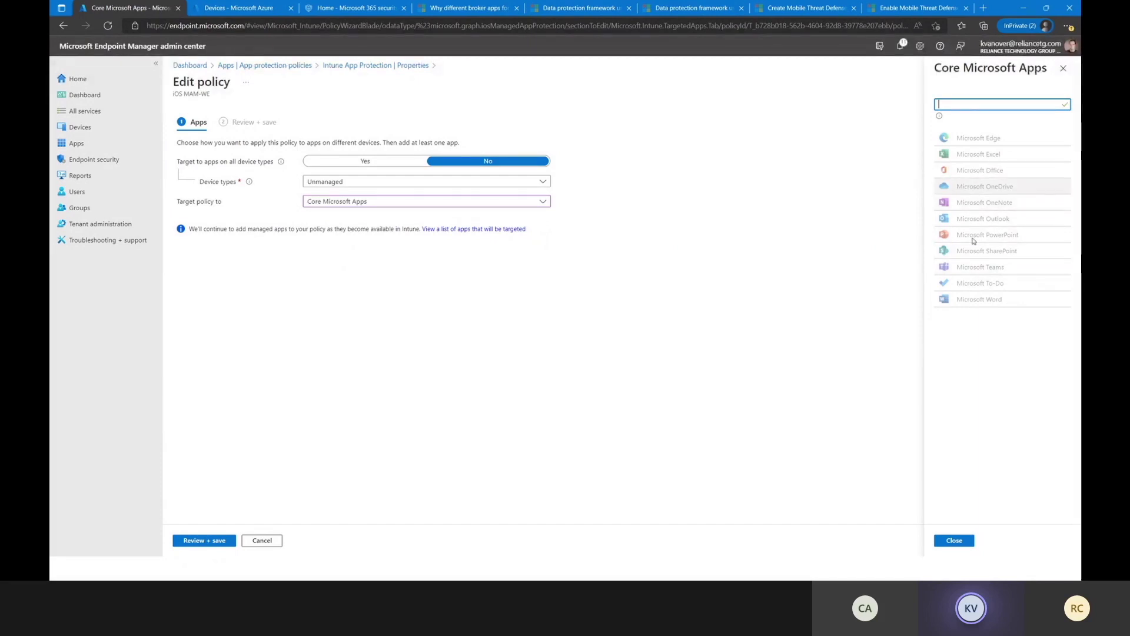
pyautogui.click(1063, 68)
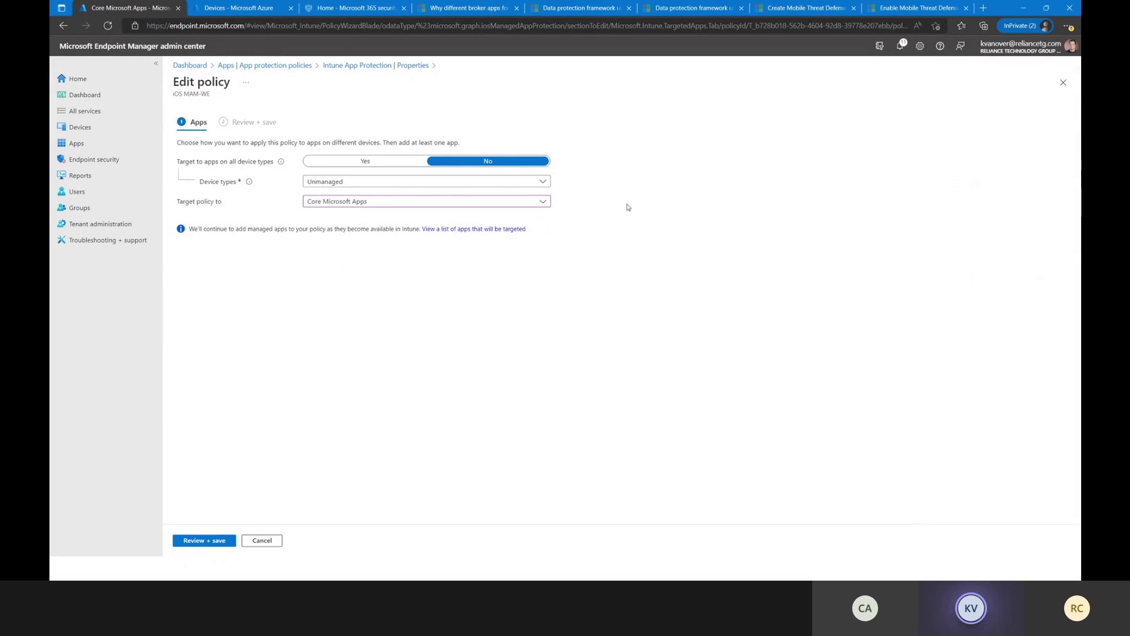
pyautogui.click(543, 202)
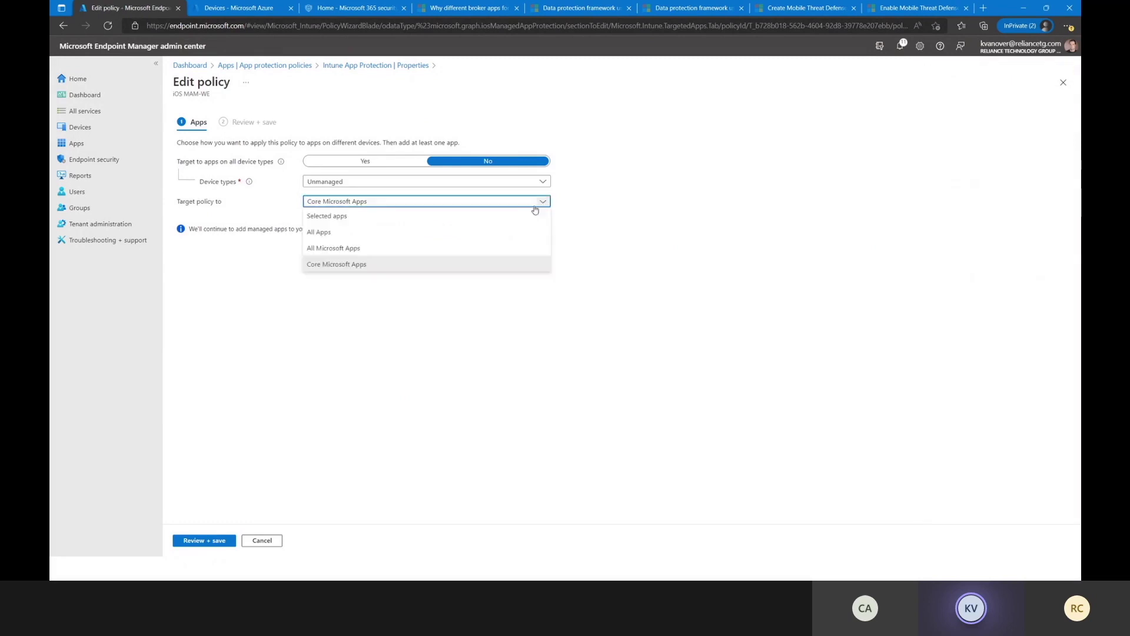
pyautogui.click(329, 247)
pyautogui.click(478, 230)
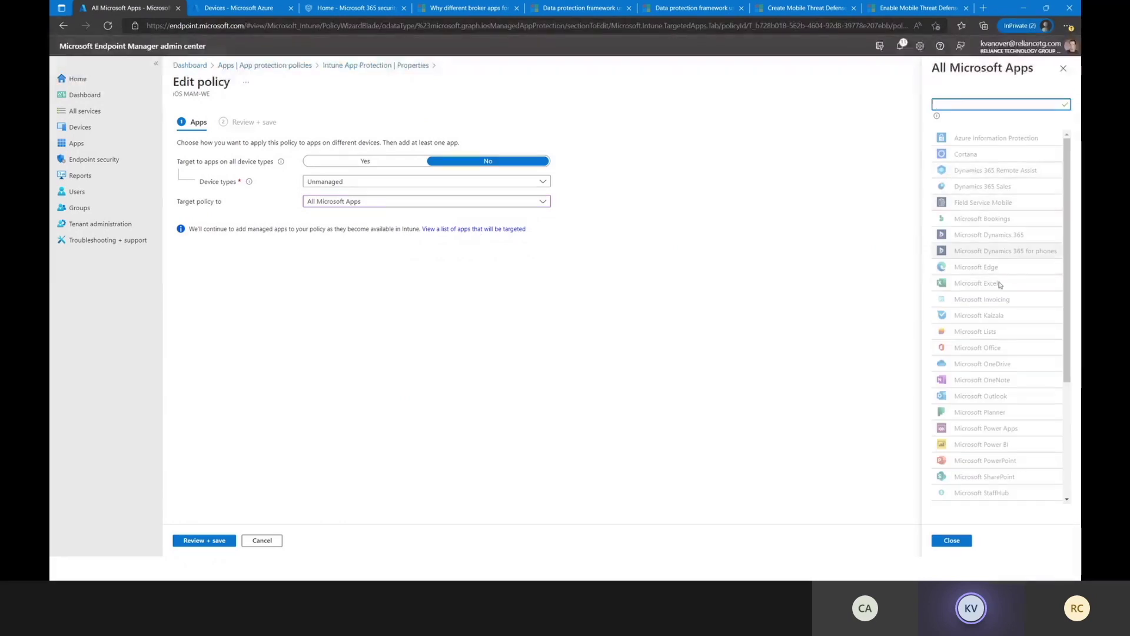
pyautogui.scroll(-3, 999, 375)
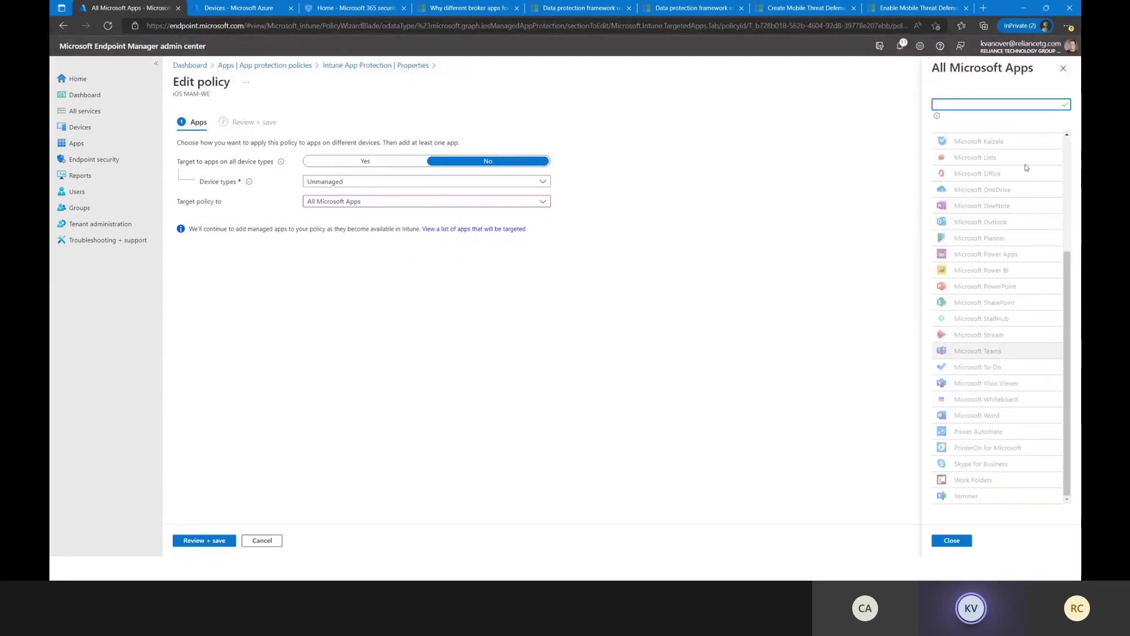
pyautogui.click(1064, 69)
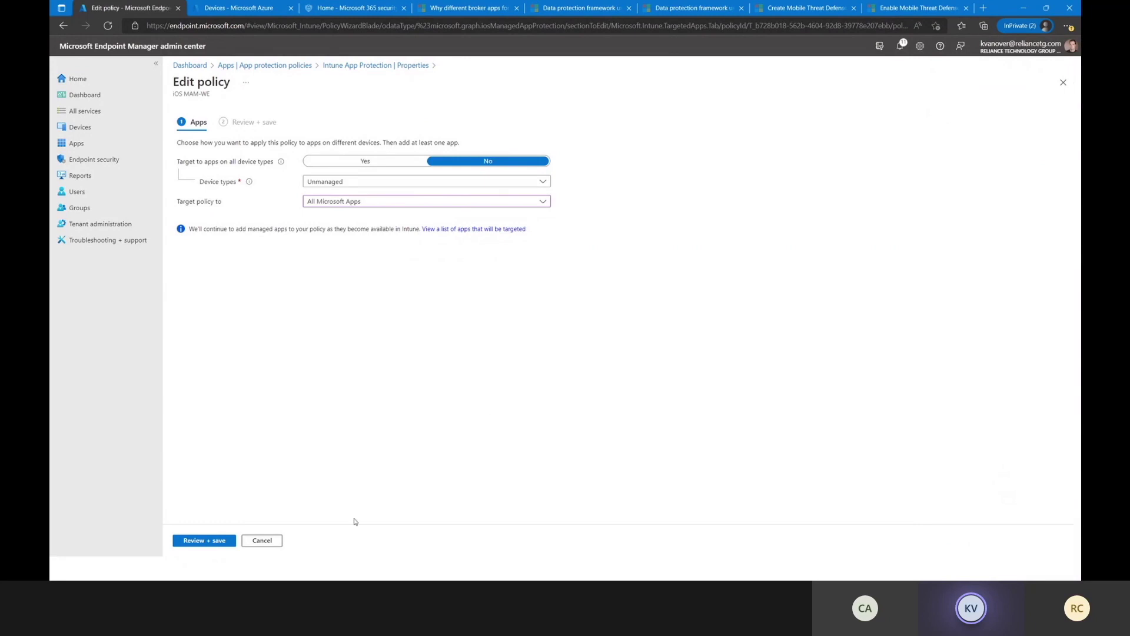
pyautogui.click(262, 540)
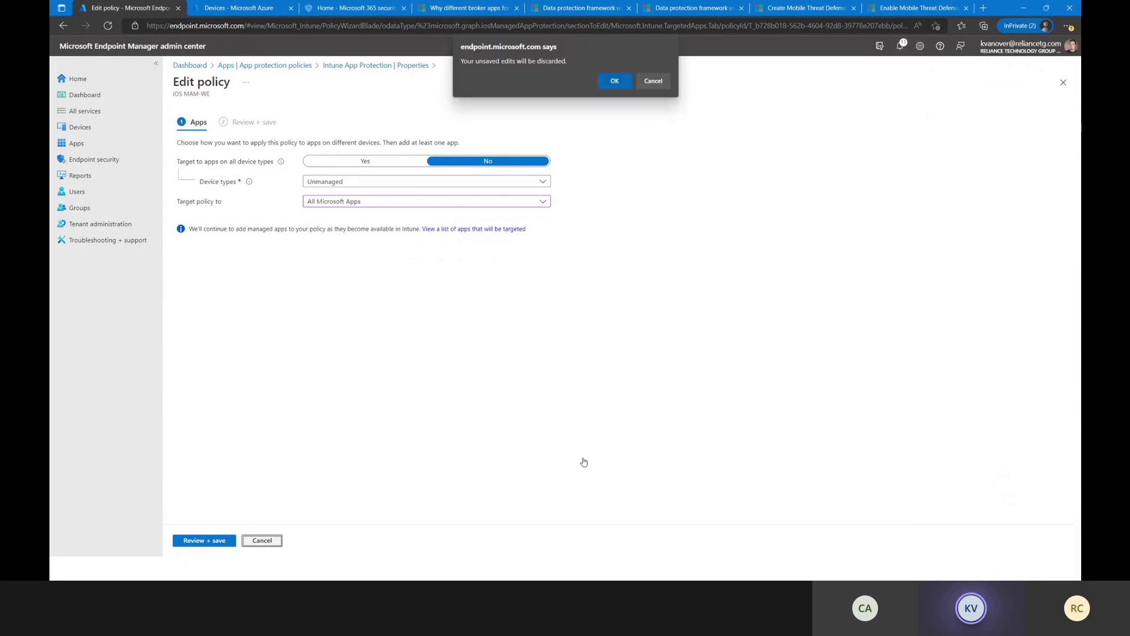
pyautogui.click(614, 80)
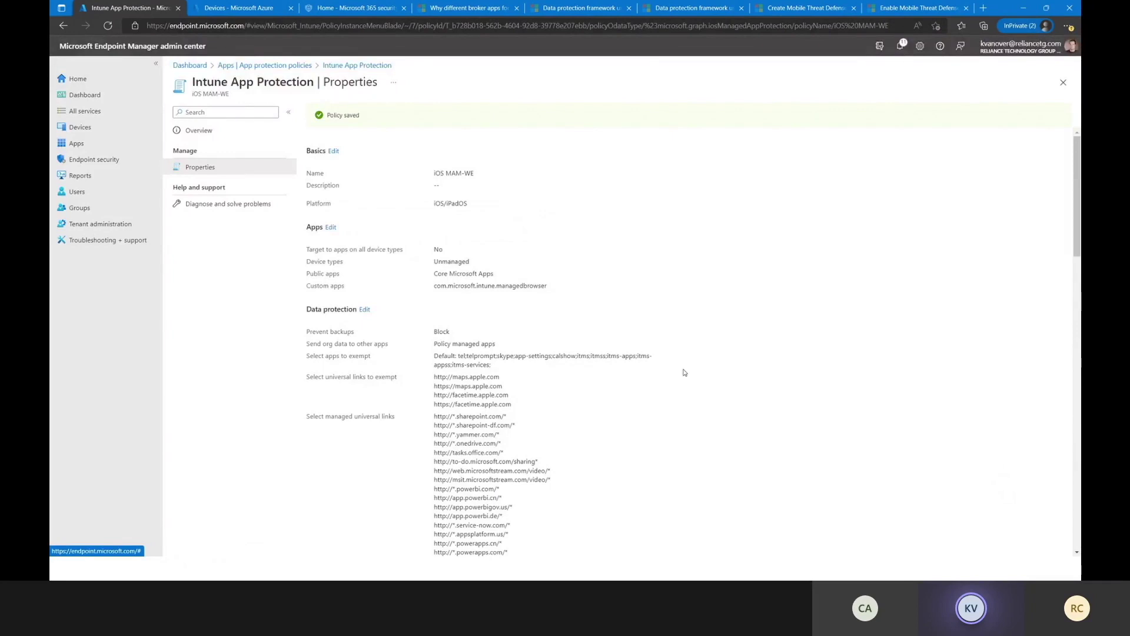
pyautogui.scroll(-1, 549, 297)
pyautogui.scroll(-2, 550, 298)
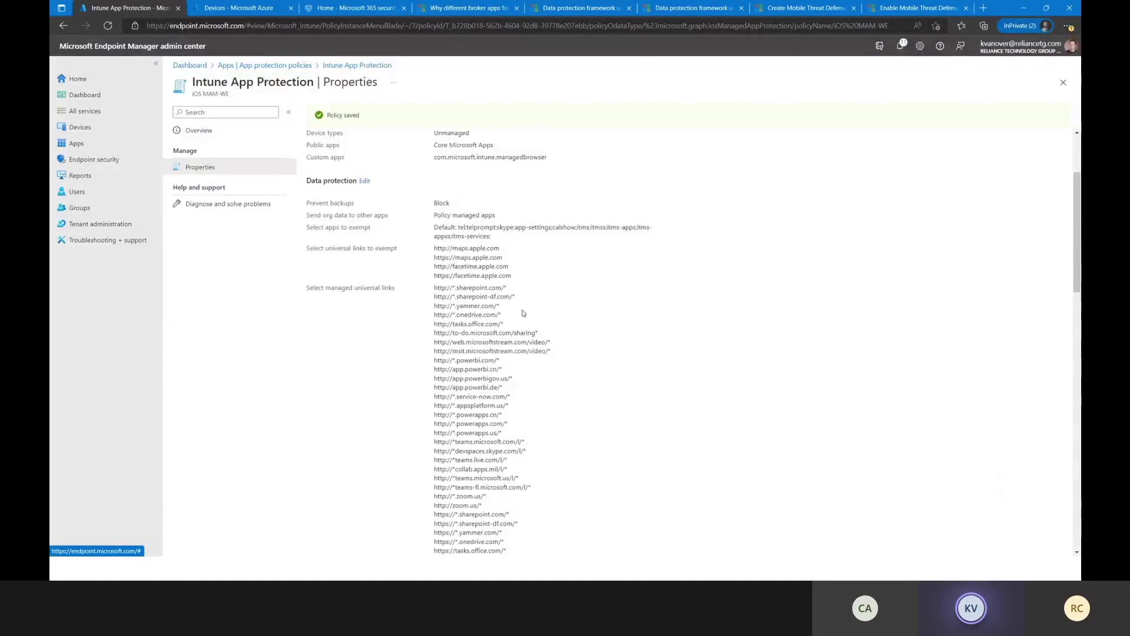
pyautogui.scroll(-6, 524, 332)
pyautogui.scroll(6, 524, 332)
pyautogui.scroll(-1, 497, 332)
pyautogui.scroll(-7, 496, 332)
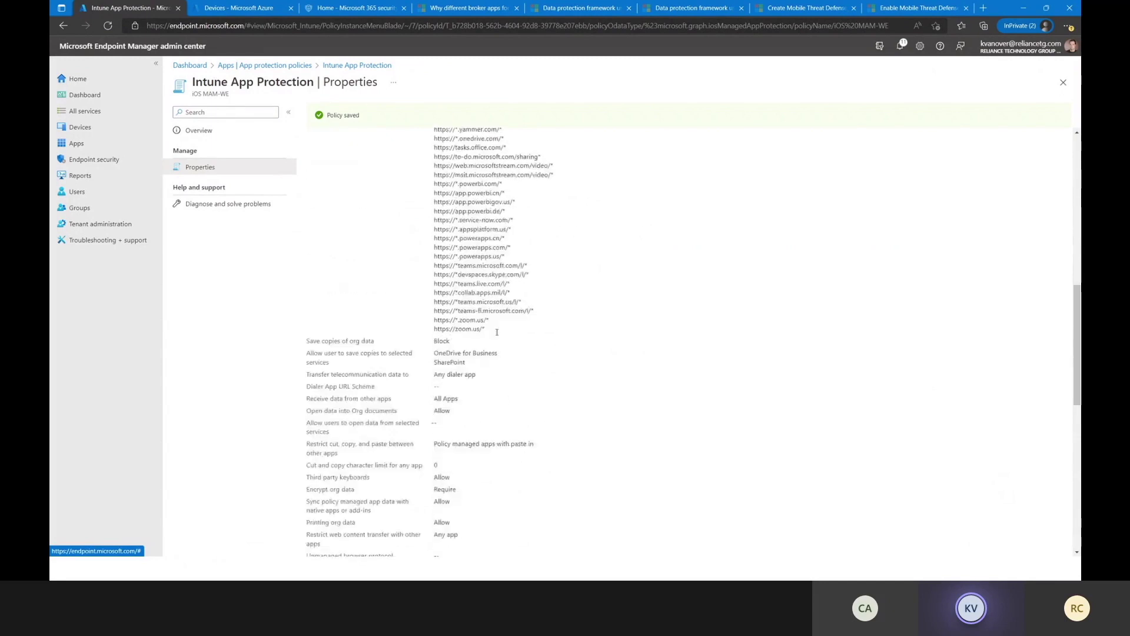
pyautogui.scroll(-1, 632, 347)
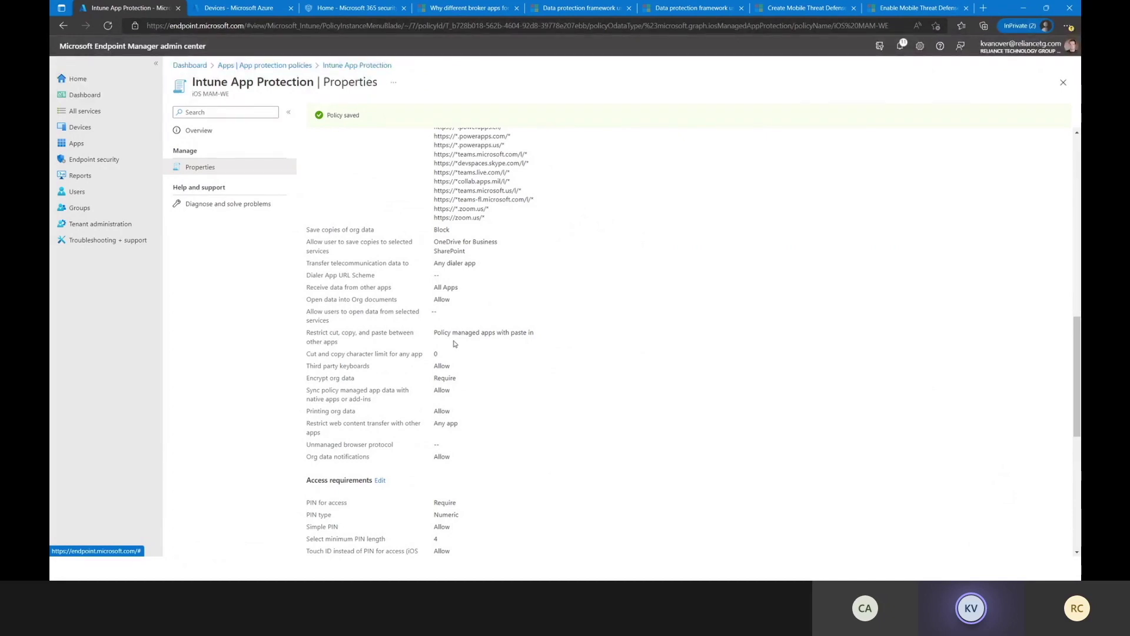
pyautogui.scroll(-2, 569, 398)
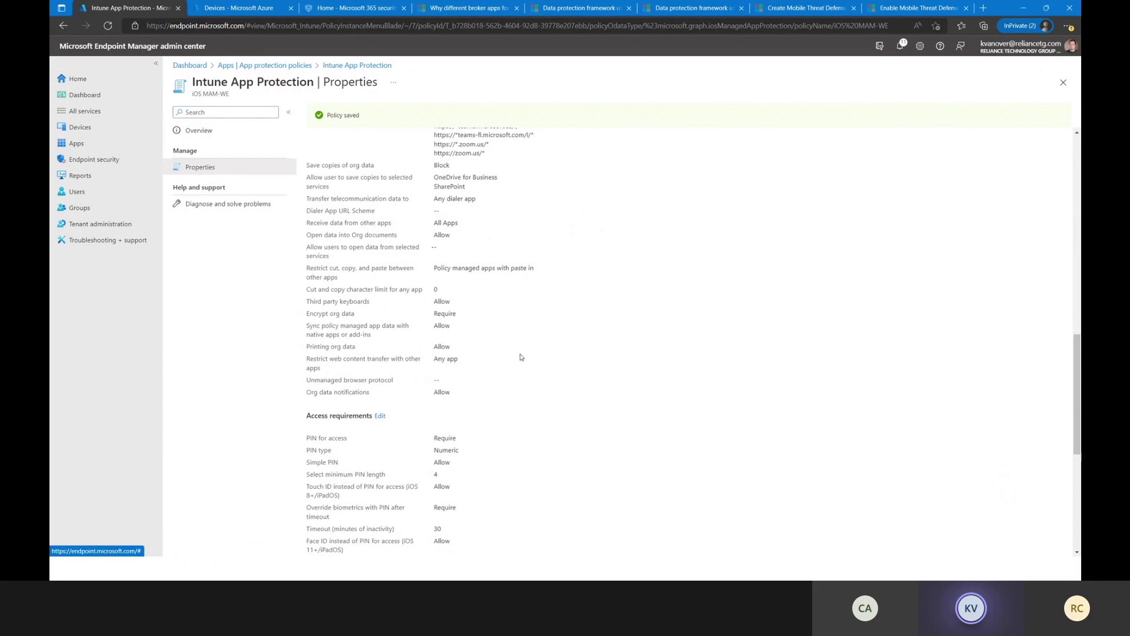
pyautogui.scroll(-2, 543, 361)
pyautogui.scroll(-1, 544, 364)
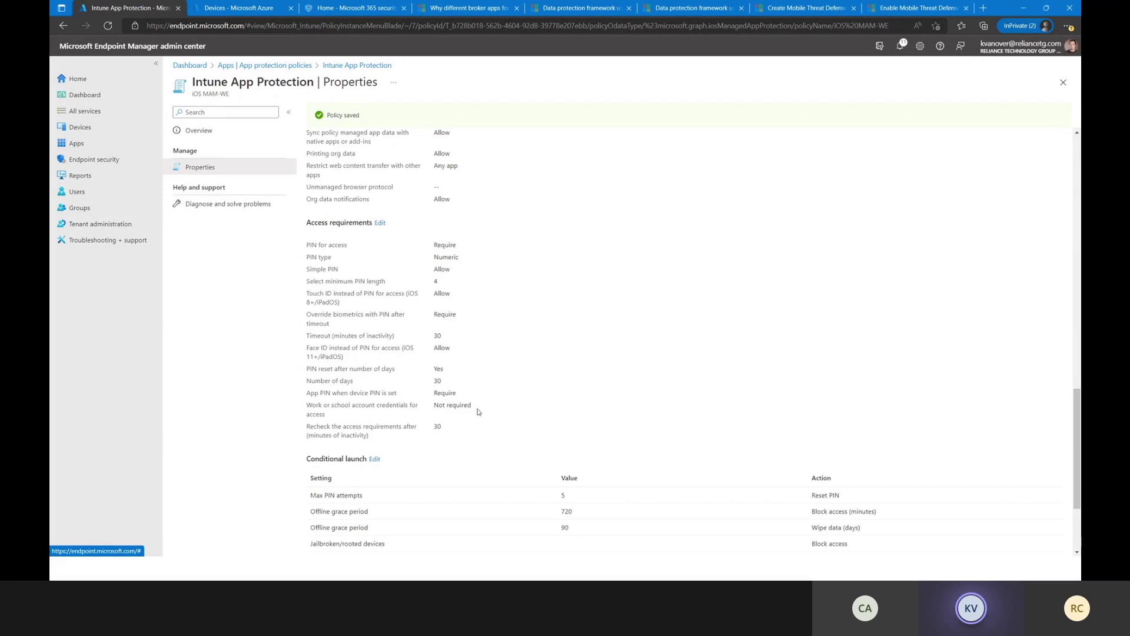
pyautogui.scroll(-2, 478, 412)
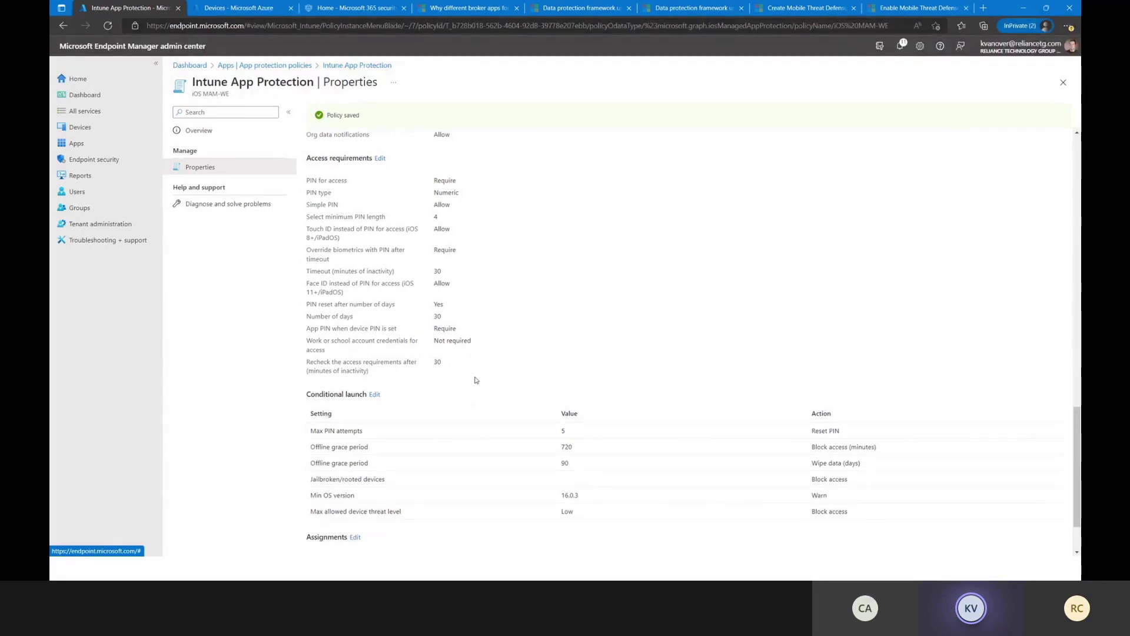
pyautogui.scroll(-2, 474, 381)
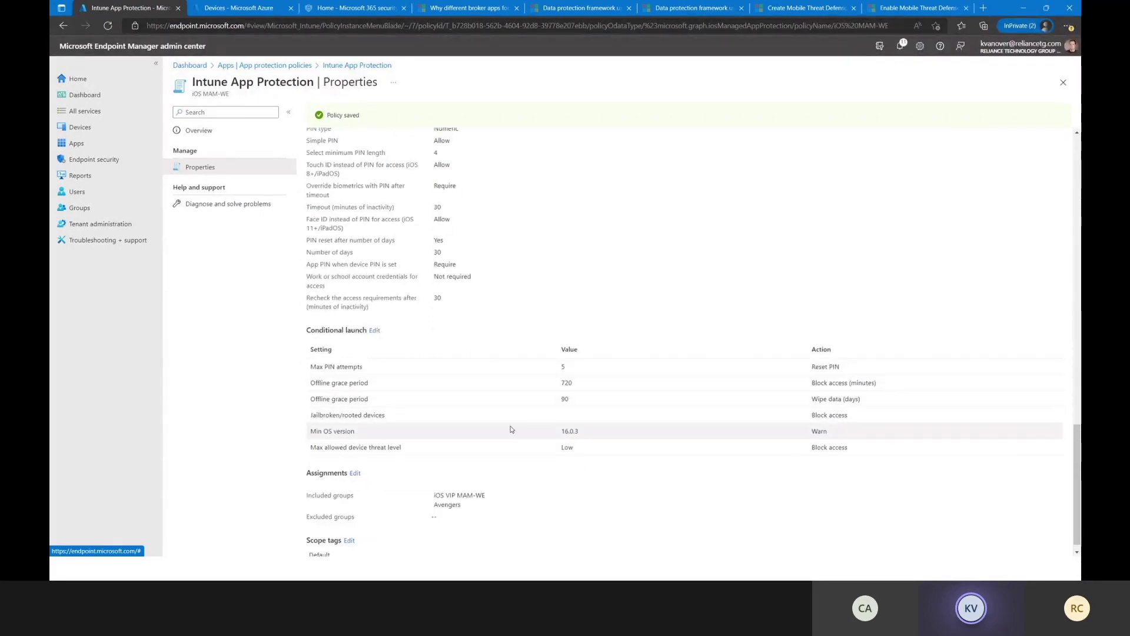